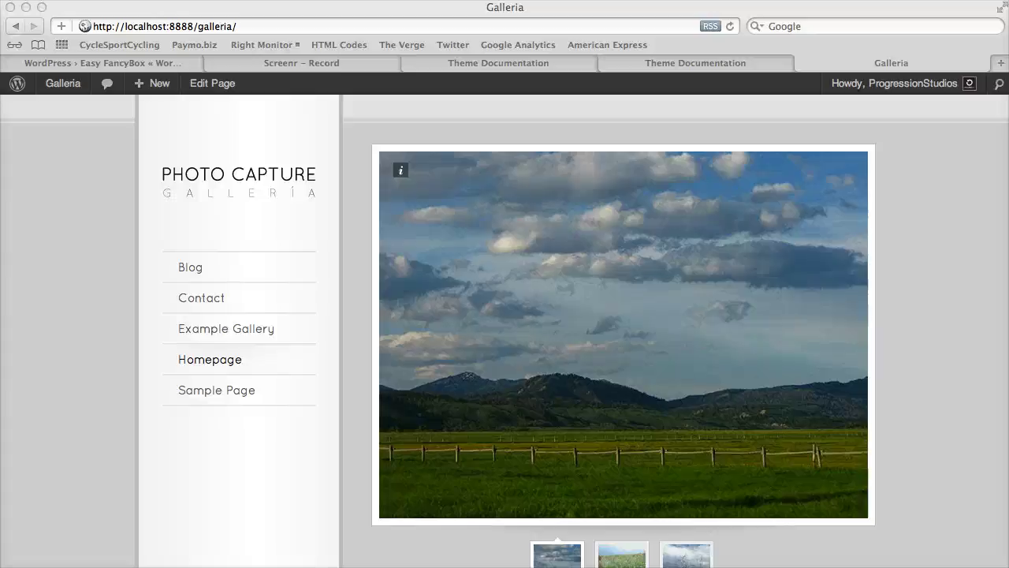
Focus the browser window showing the Galleria site's front page.
click(93, 232)
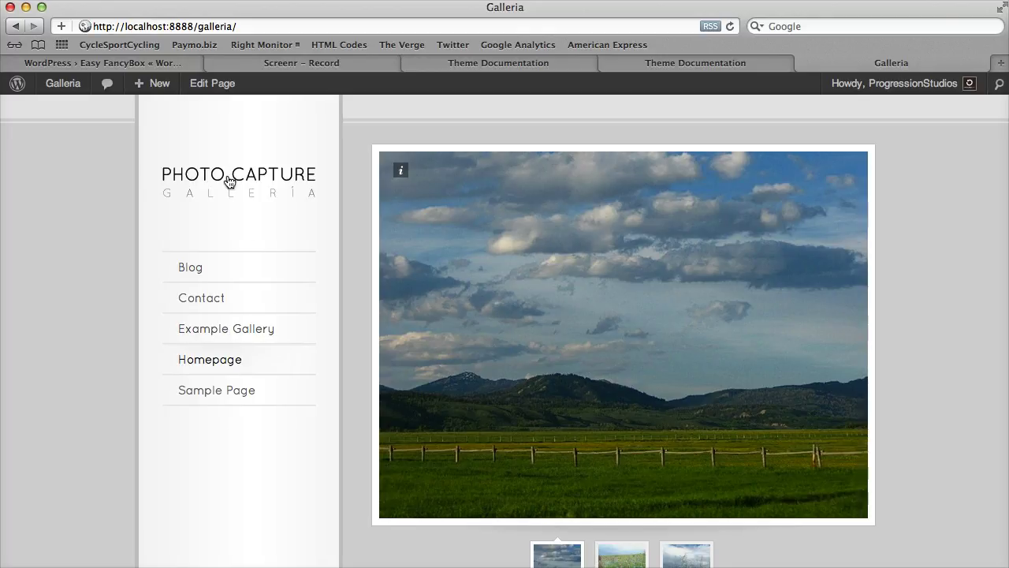
Go to the admin dashboard and then to Appearance > Menus.
click(71, 89)
mouse_move(40, 298)
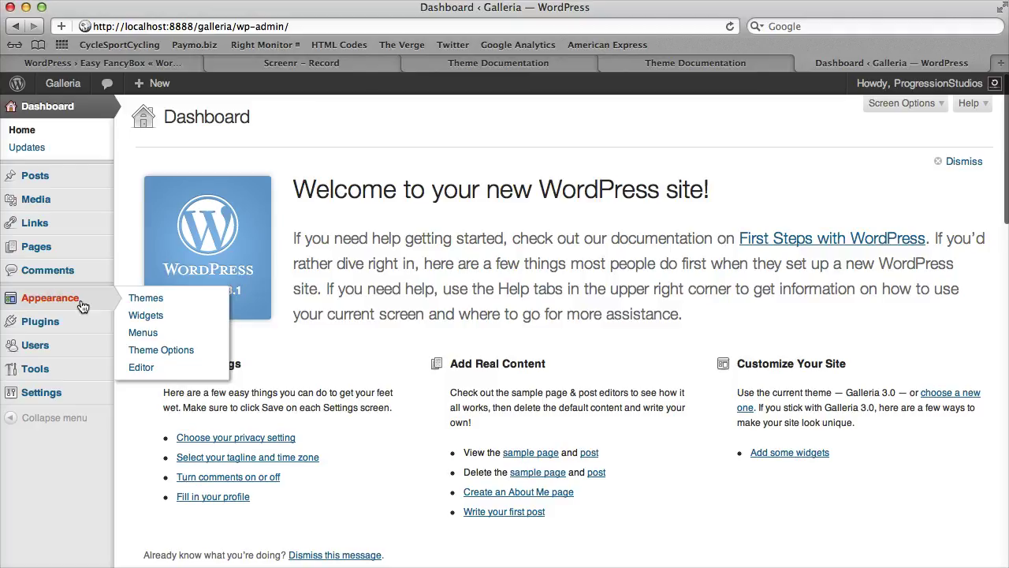
click(160, 333)
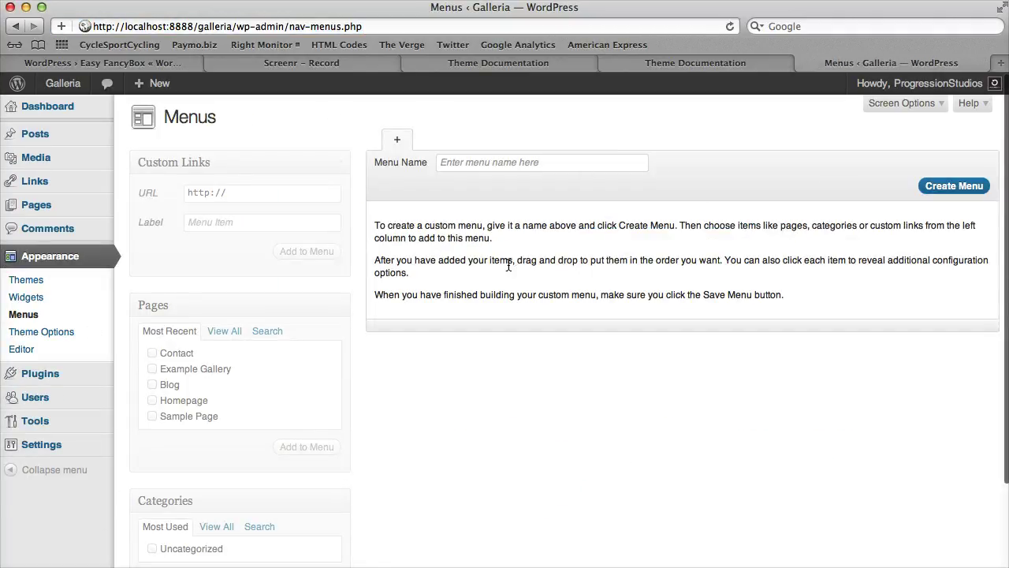
Enter 'Main Navigation' as the menu name and create the menu.
click(505, 161)
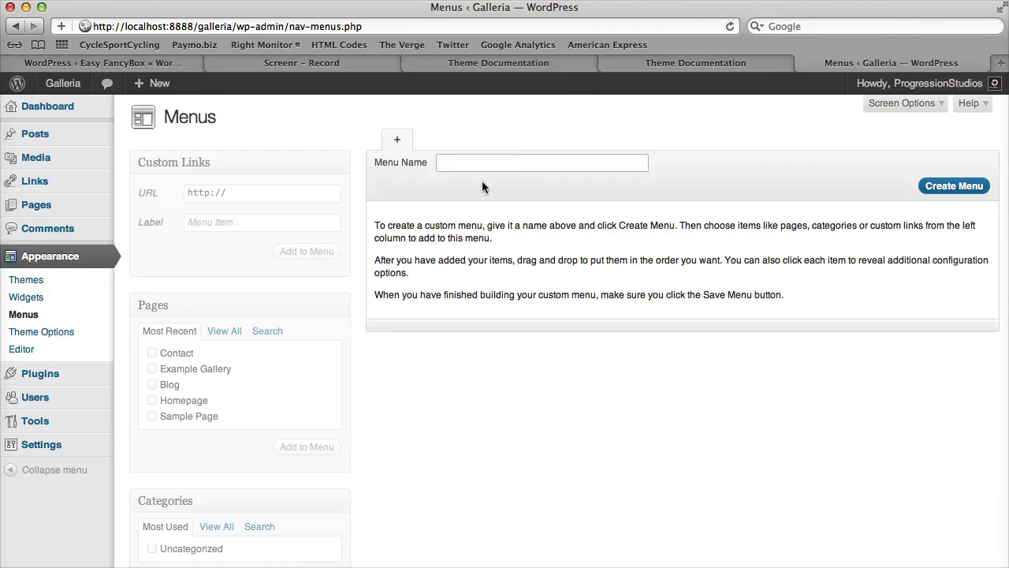
text(Navigation)
key(super+a)
text(Main Navigation)
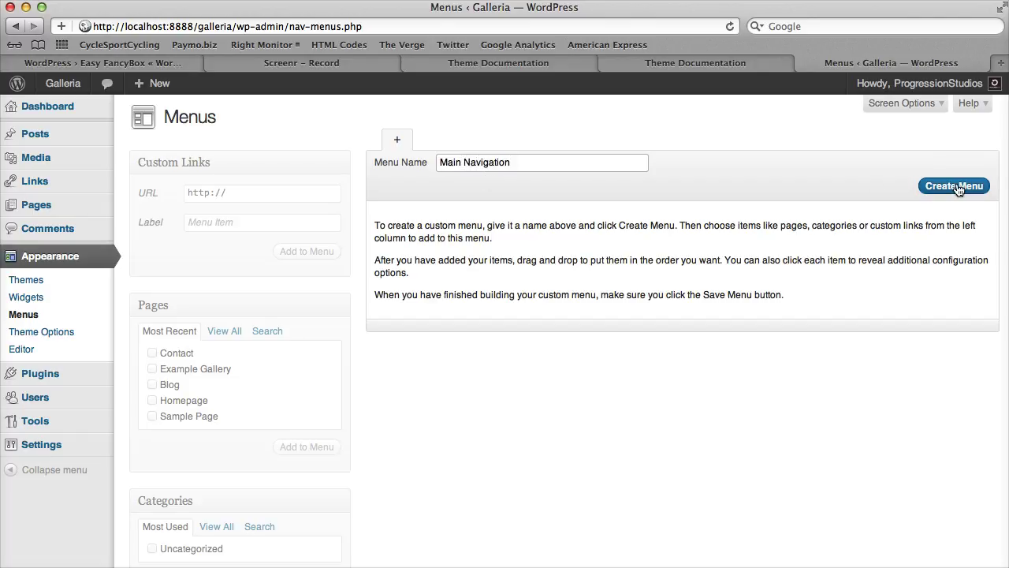
click(954, 185)
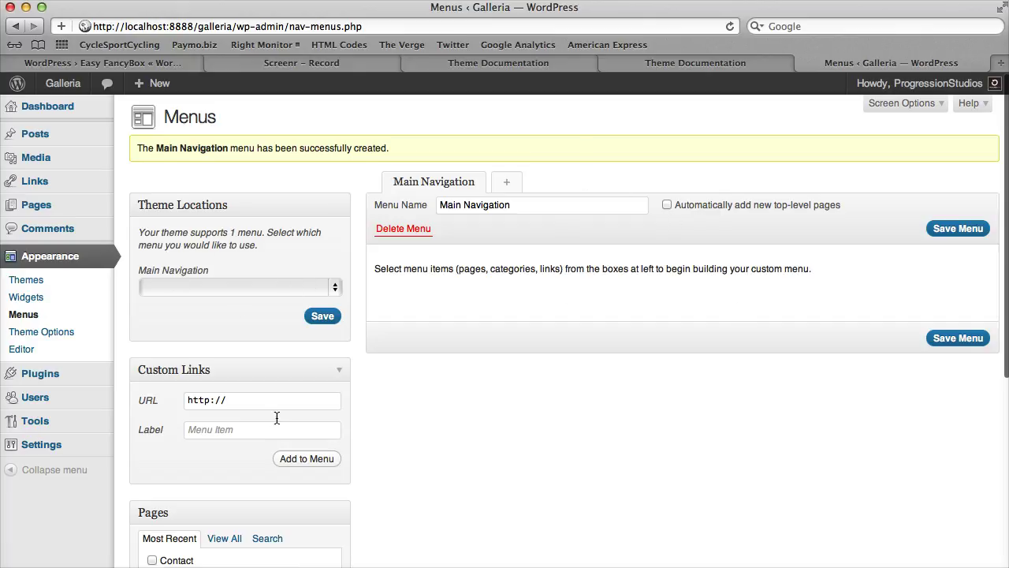
Choose the Main Navigation menu for the theme's Main Navigation location and save.
scroll(249, 437, down, 5)
scroll(151, 363, up, 5)
click(178, 287)
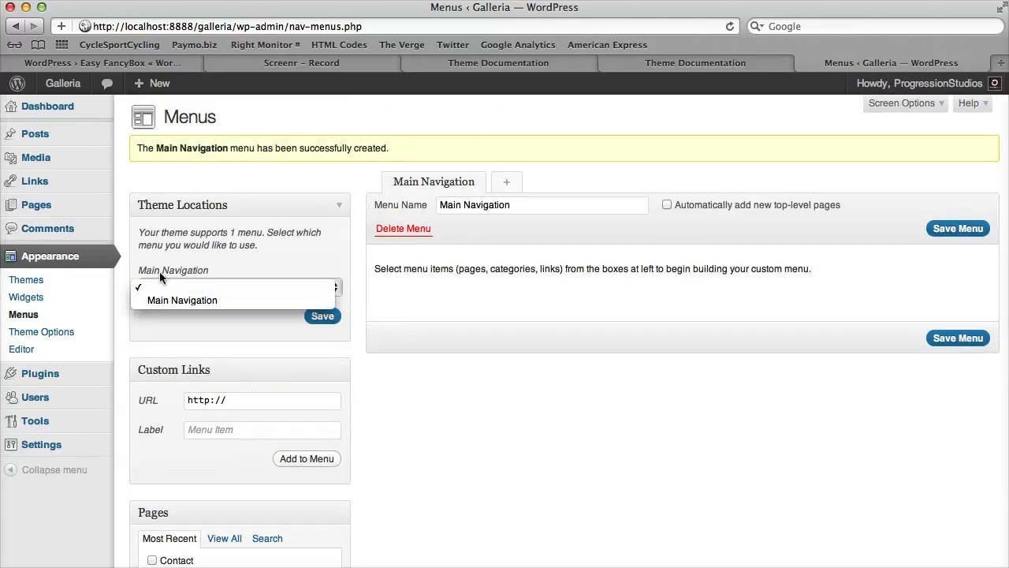
click(214, 300)
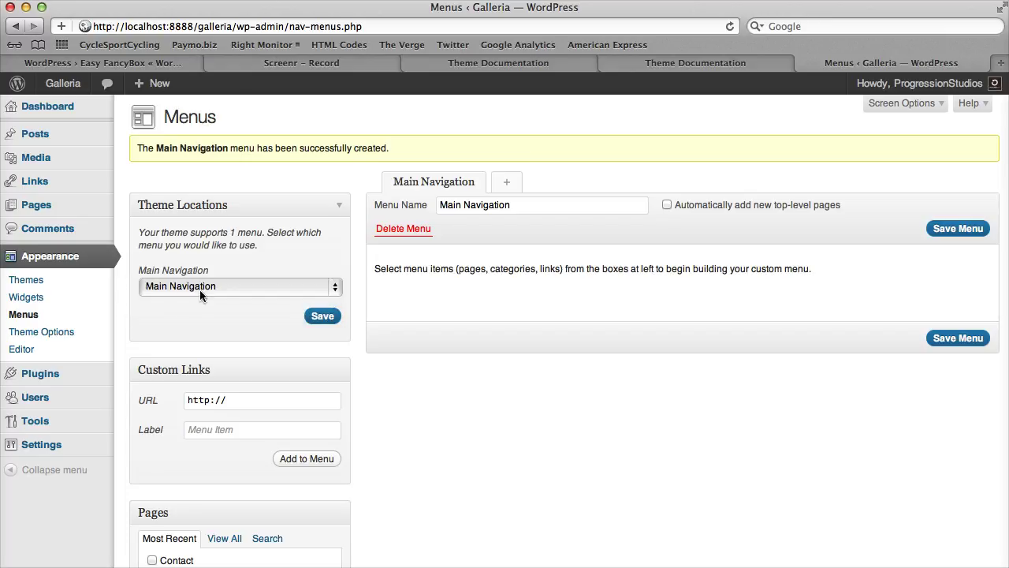
click(203, 286)
click(291, 168)
click(180, 289)
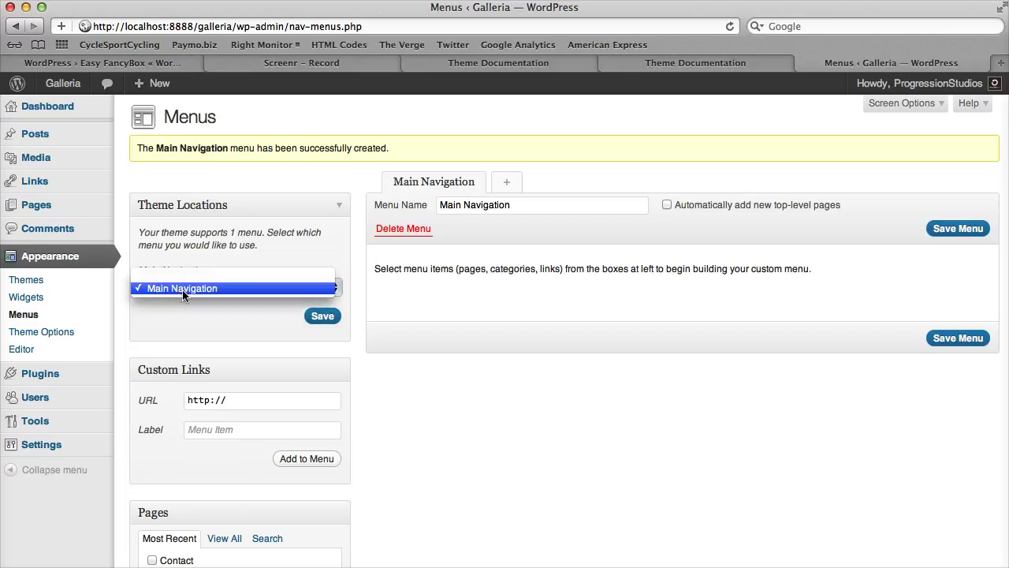
click(185, 287)
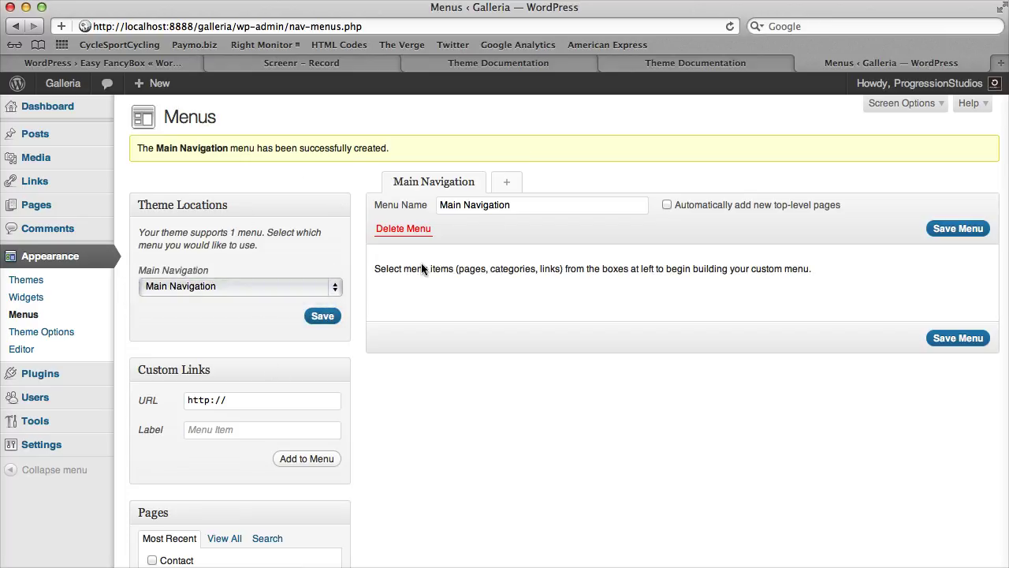
click(321, 322)
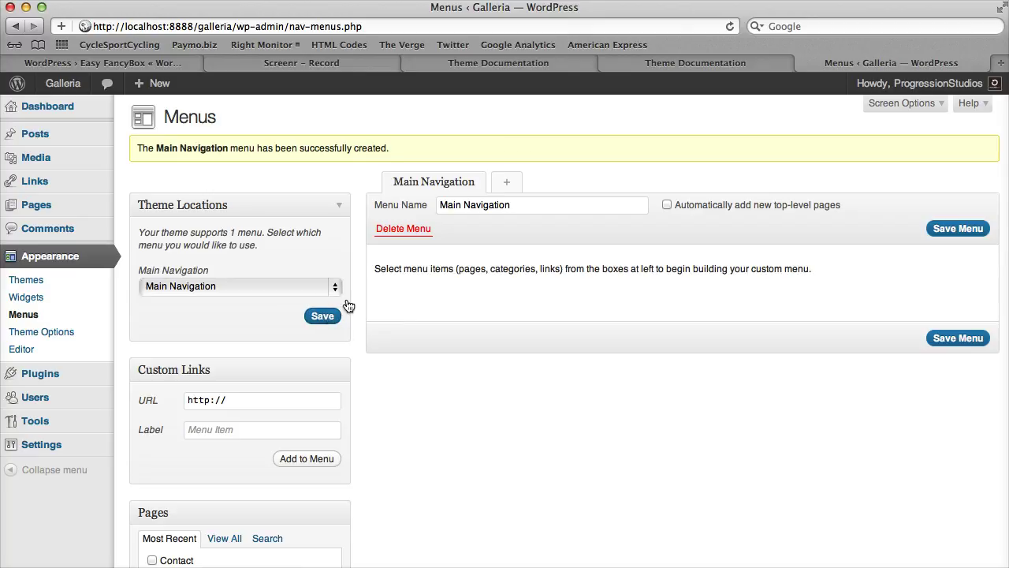
Open the Galleria site in a new tab, check its empty navigation, and return to Menus.
right_click(62, 83)
click(118, 108)
click(882, 63)
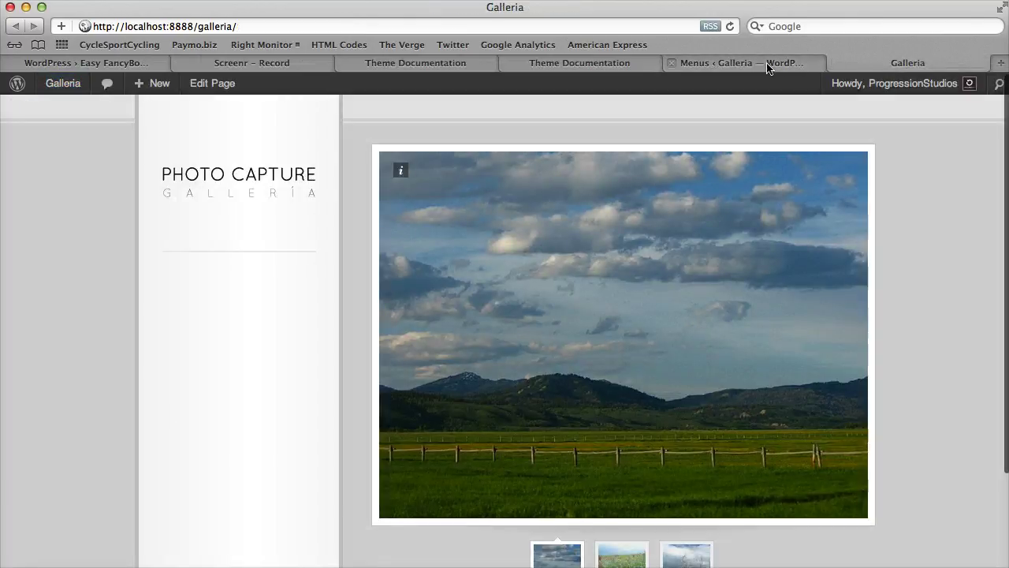
scroll(347, 254, down, 5)
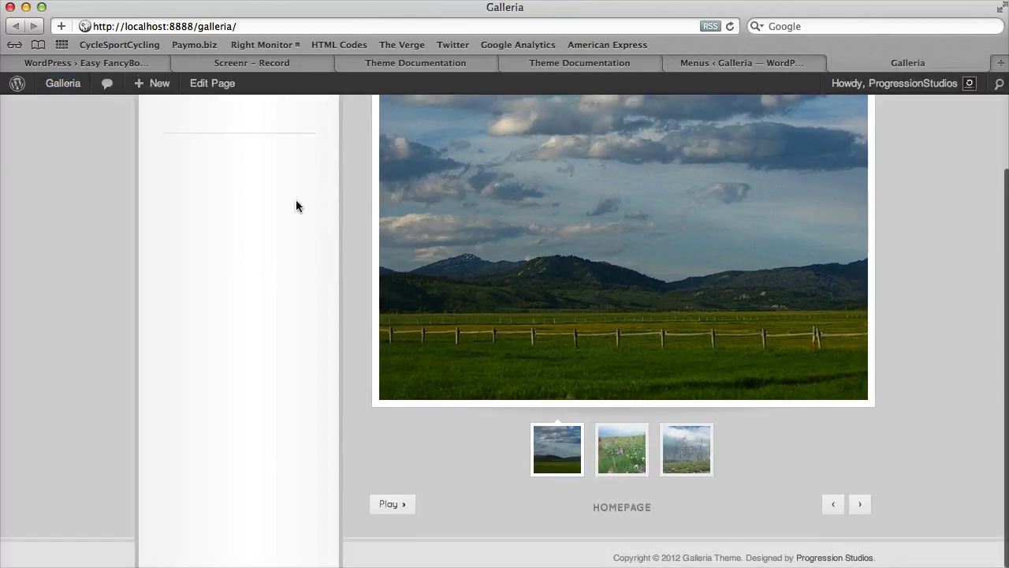
scroll(277, 236, up, 5)
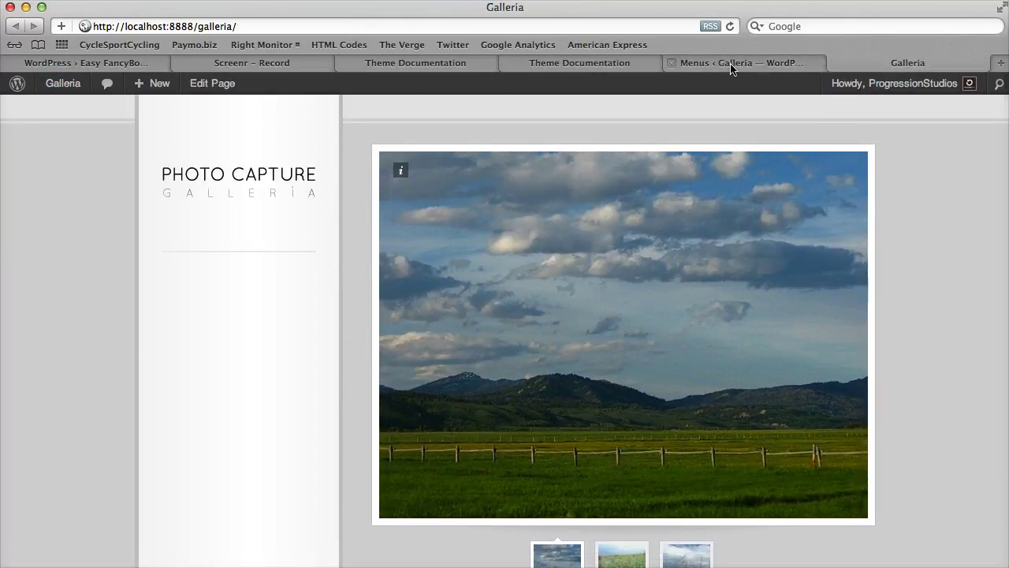
click(726, 63)
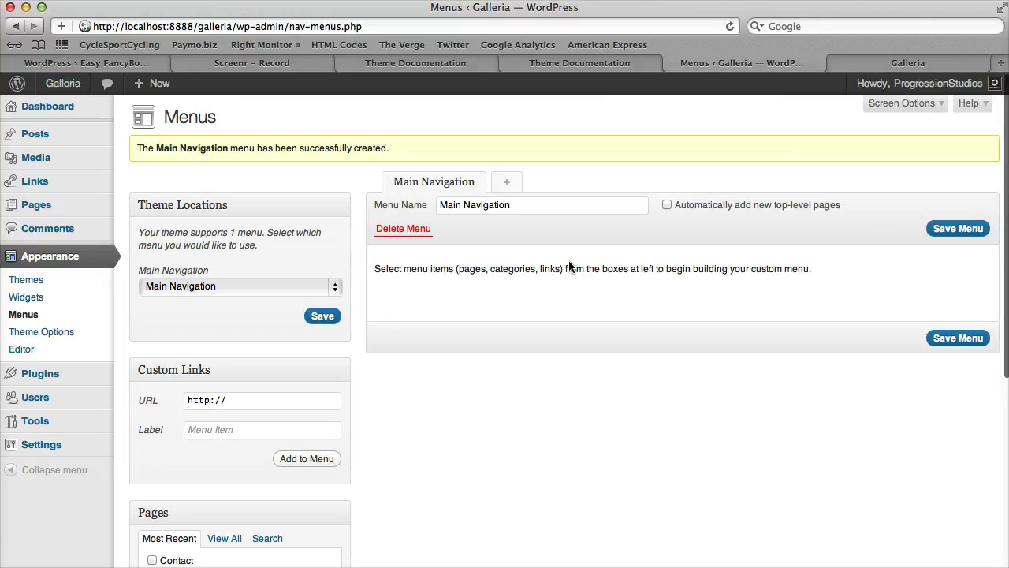
Add Homepage, then Contact, Example Gallery and Sample Page, to the Main Navigation menu.
scroll(570, 263, down, 5)
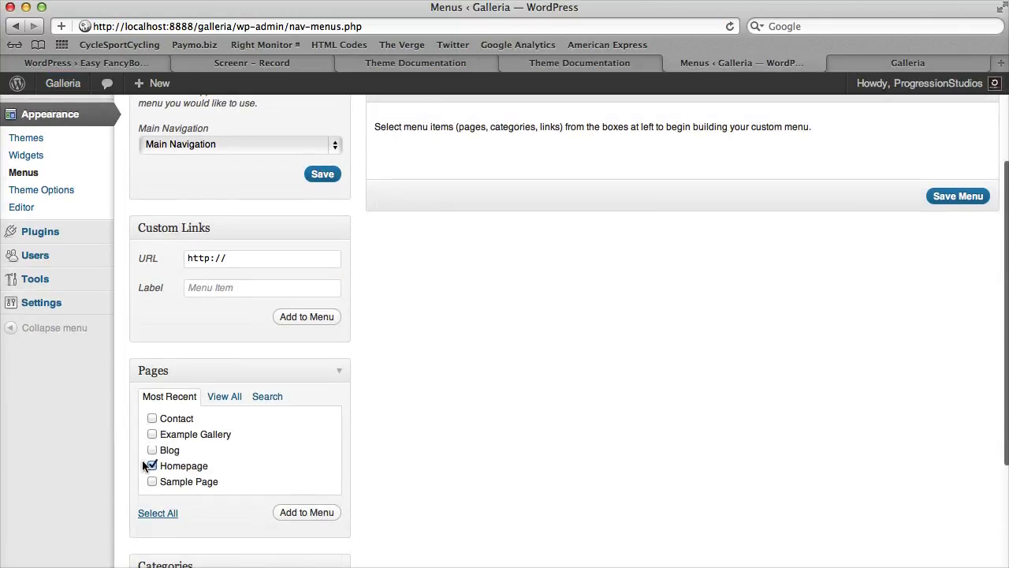
click(299, 516)
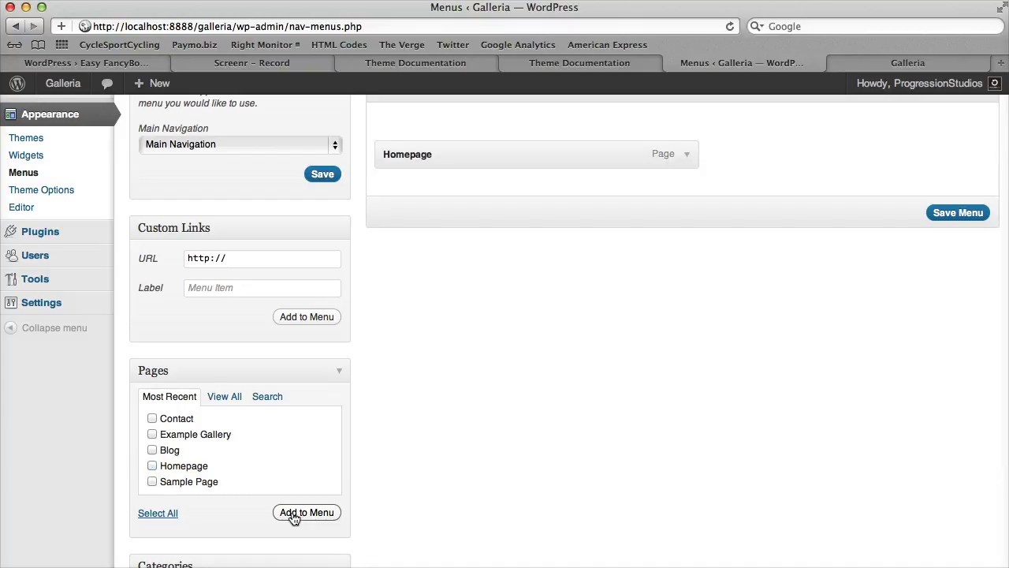
click(152, 434)
click(306, 513)
scroll(508, 495, up, 4)
scroll(556, 343, down, 7)
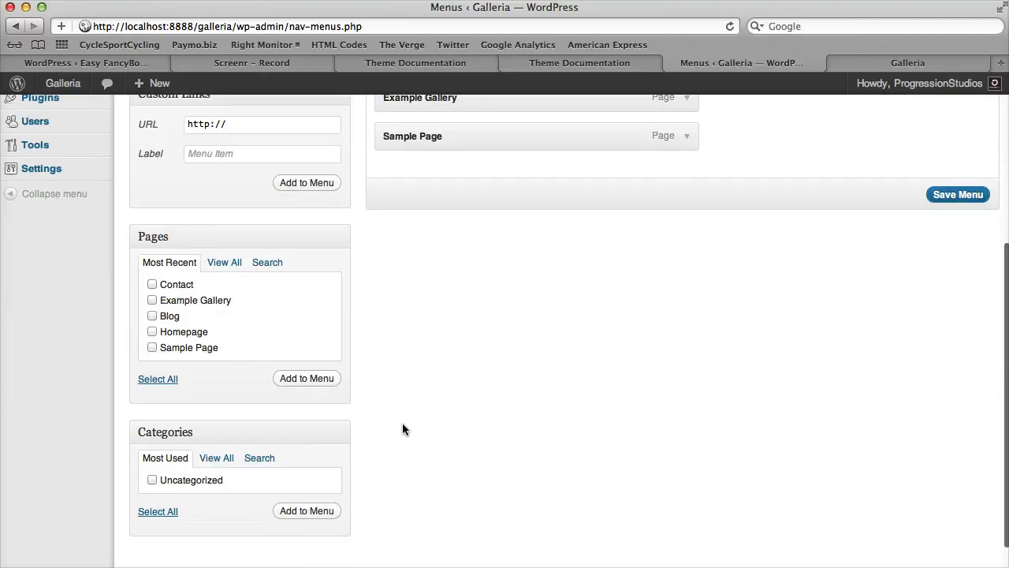
scroll(403, 426, up, 5)
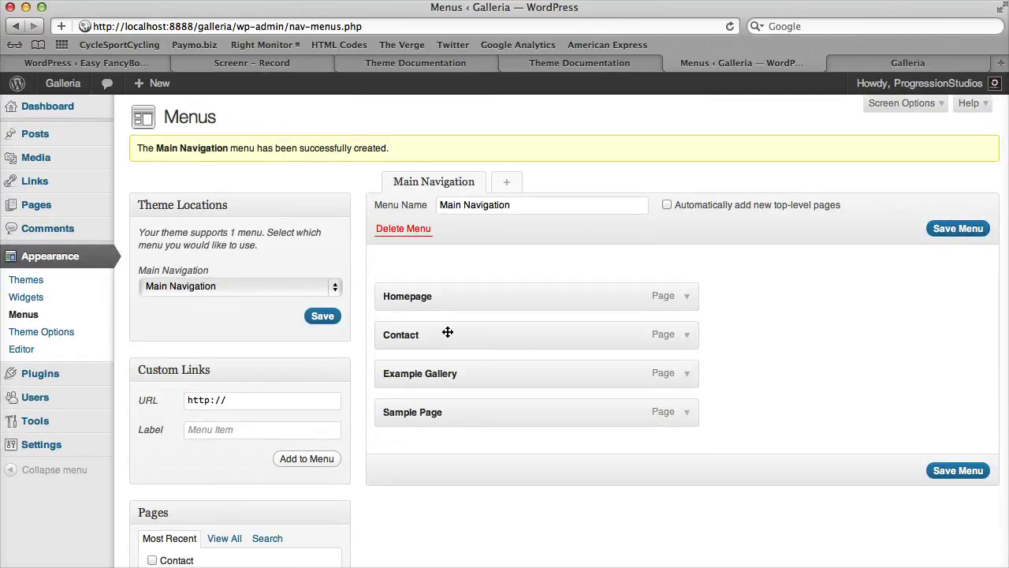
Move Contact to the bottom and Sample Page above Example Gallery, then save the menu.
drag(447, 332, 444, 408)
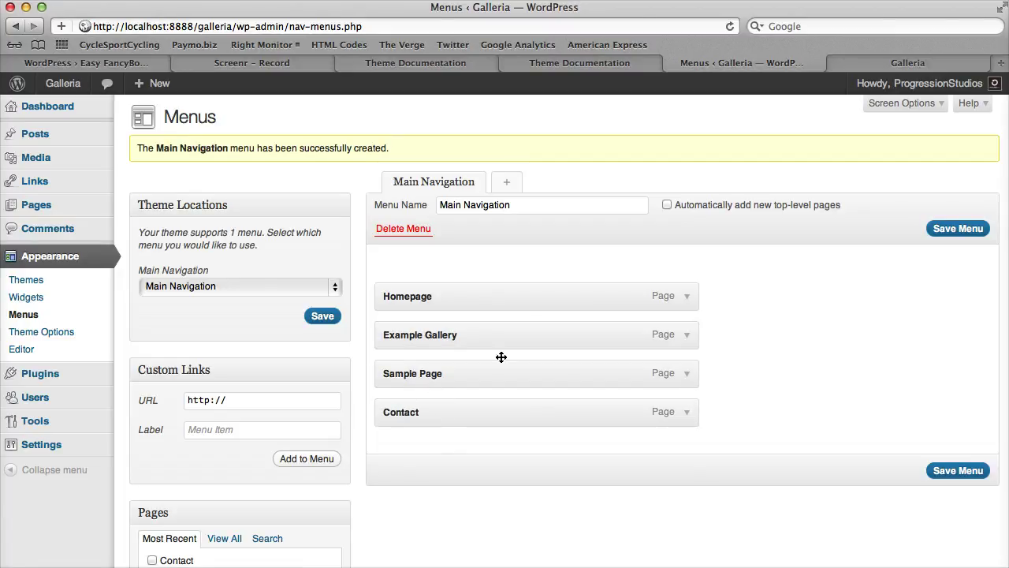
drag(419, 378, 411, 335)
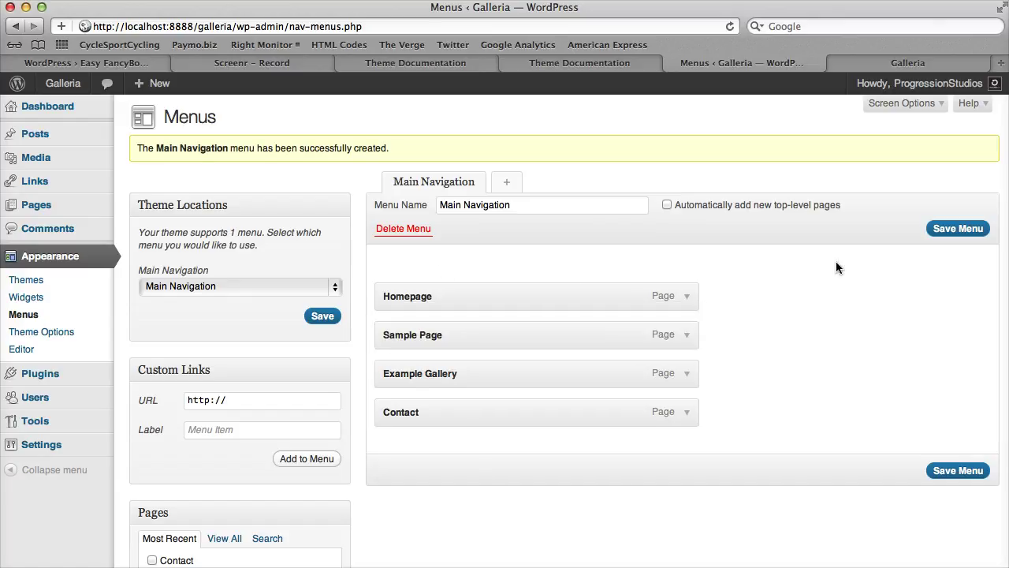
click(957, 228)
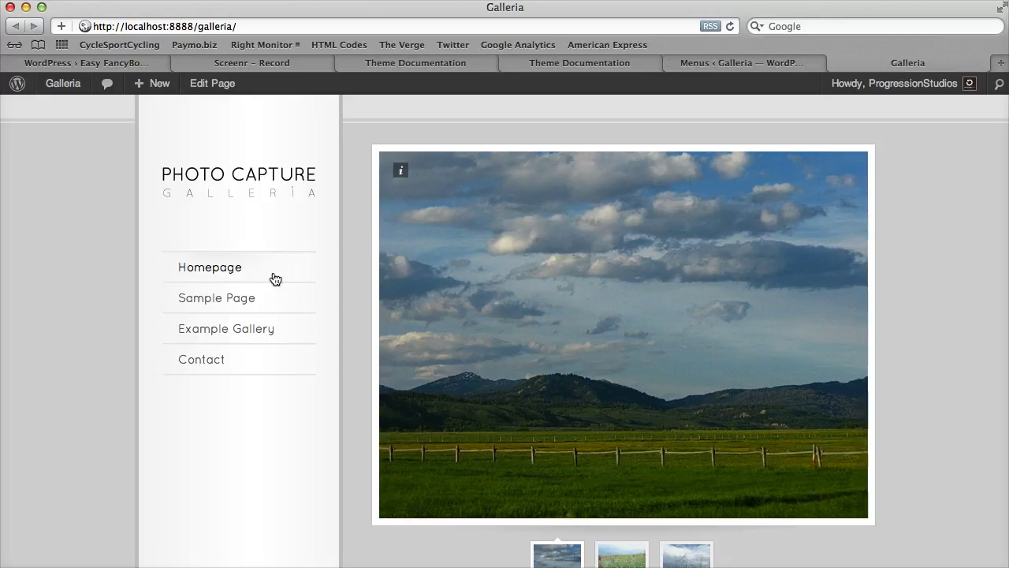
click(219, 299)
drag(366, 157, 493, 159)
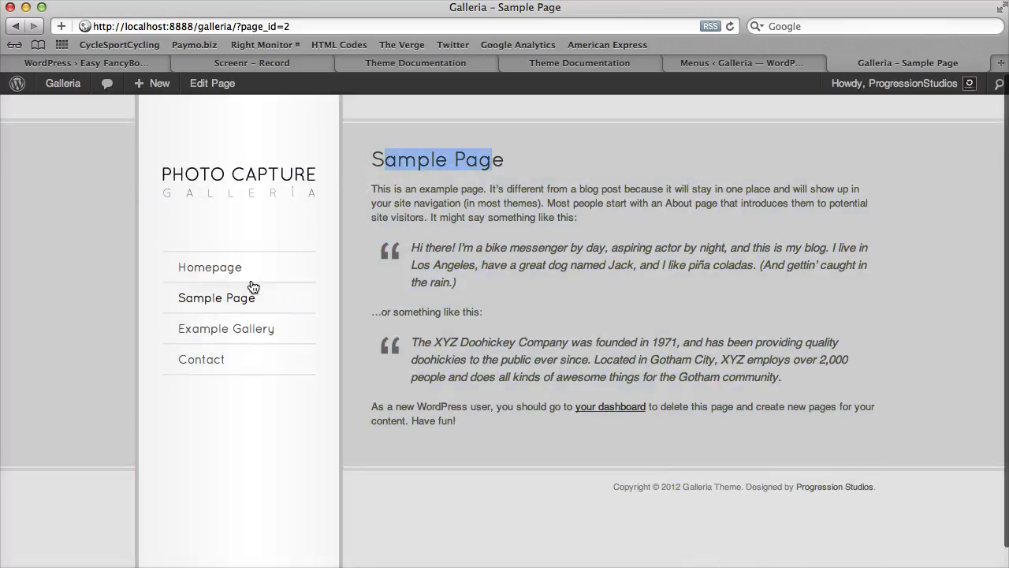
click(733, 64)
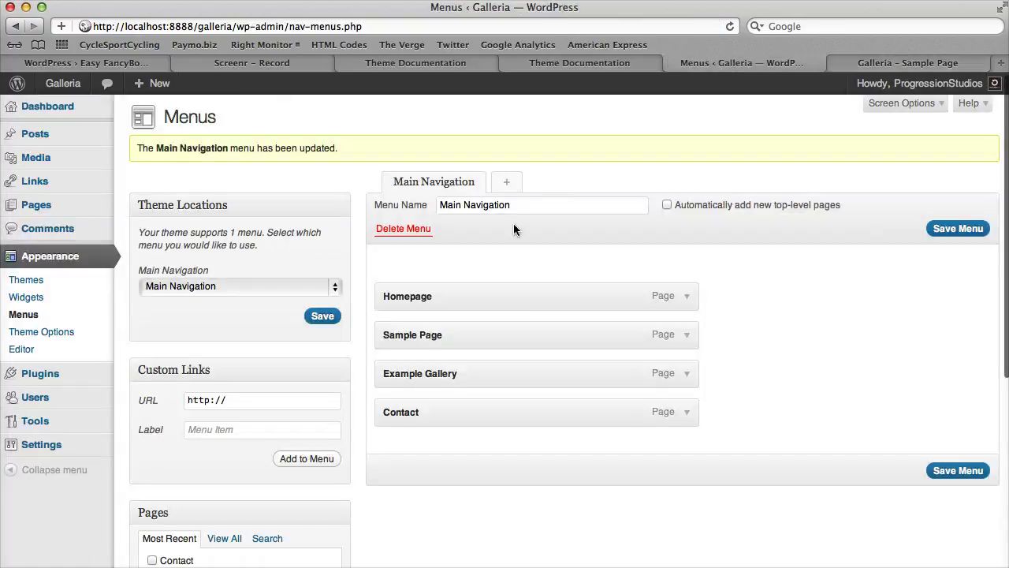
Shorten the Sample Page item's navigation label to 'Sample' and save the menu.
click(687, 341)
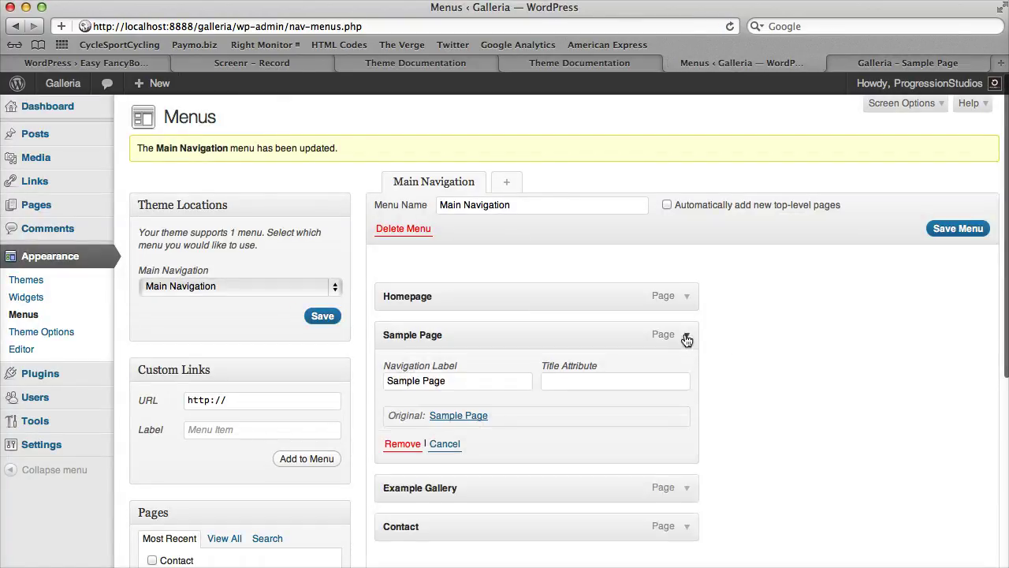
drag(423, 384, 451, 381)
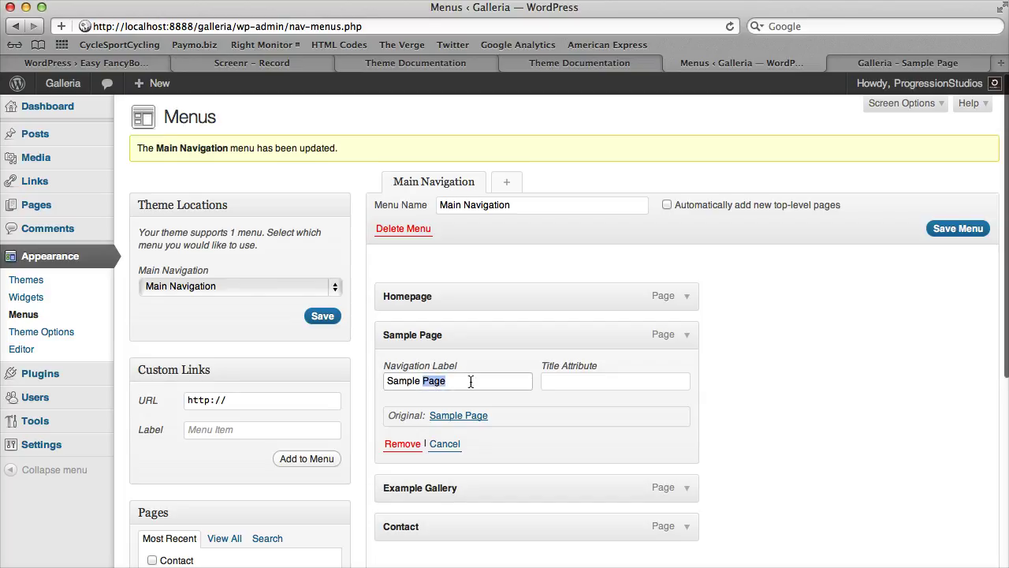
key(BackSpace)
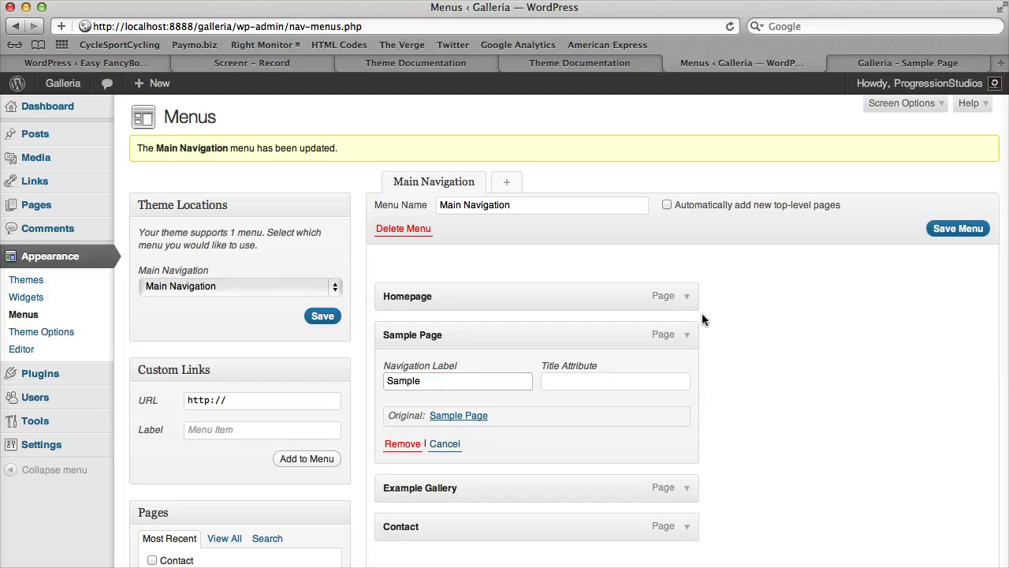
click(689, 339)
click(958, 228)
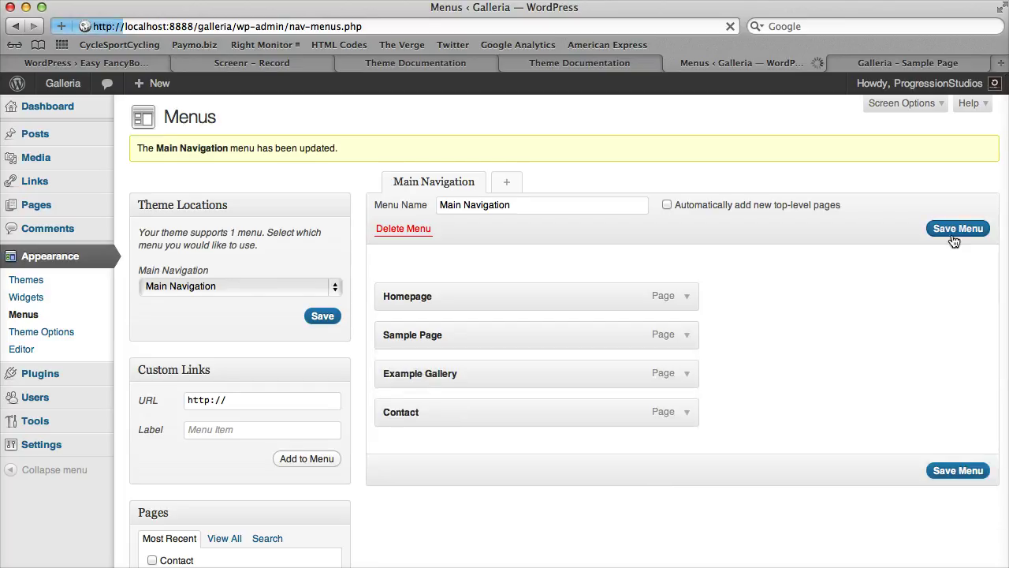
Reload the live Sample Page to confirm the navigation now lists Sample.
click(894, 64)
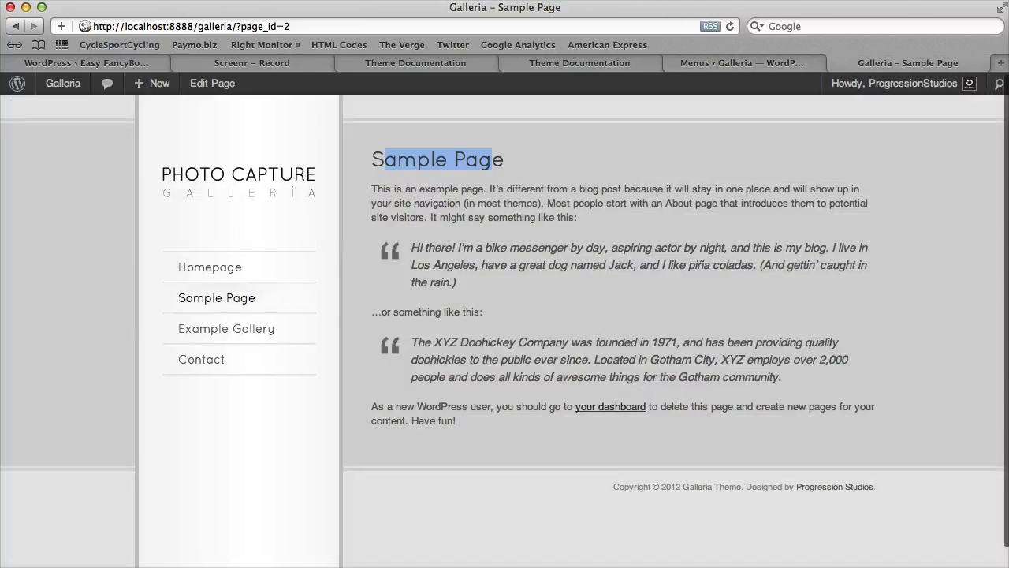
click(729, 26)
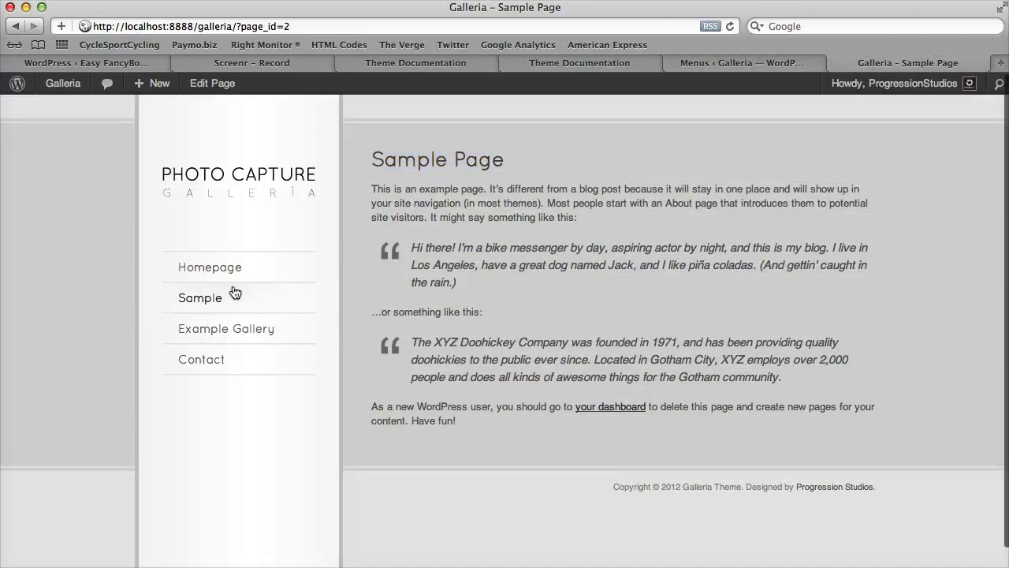
drag(396, 163, 484, 165)
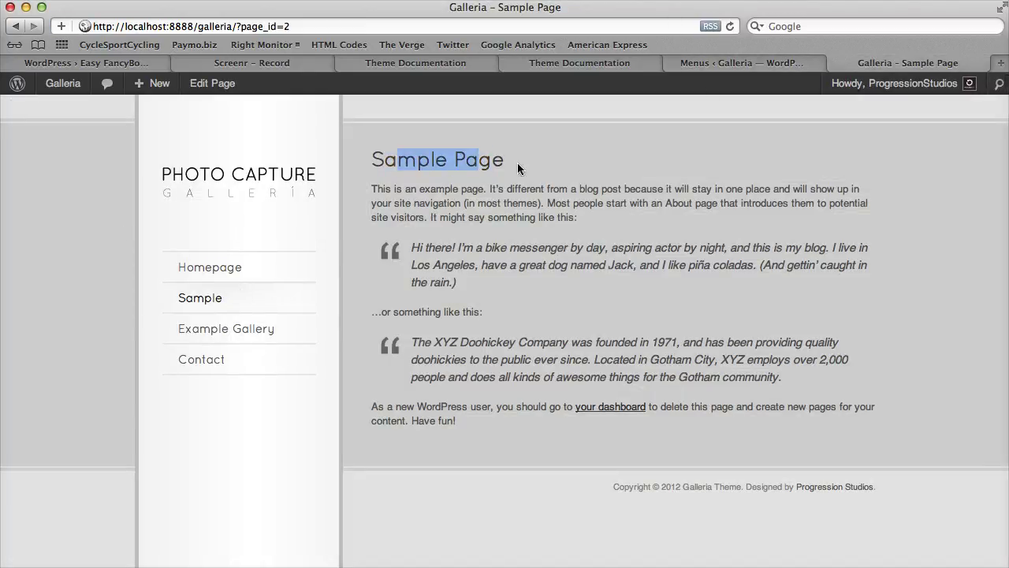
Relabel the Homepage item 'Featured', save the menu, and view the site's home page.
click(733, 61)
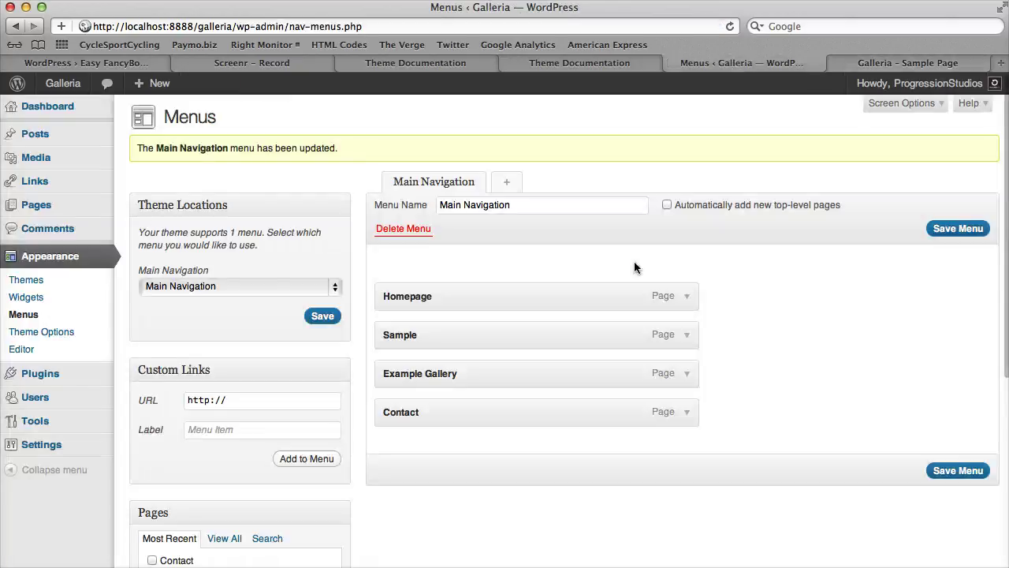
click(691, 302)
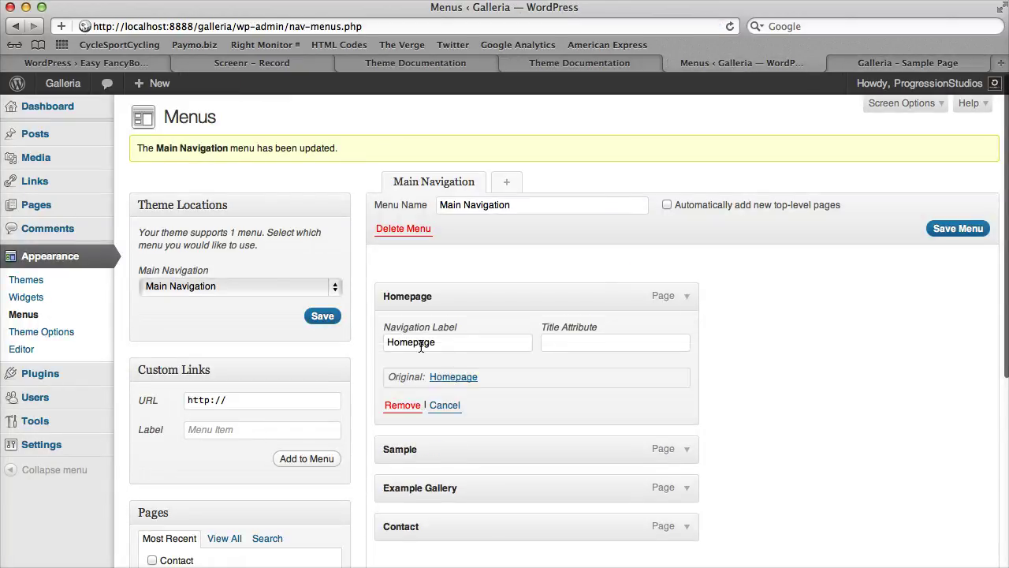
drag(414, 343, 463, 344)
key(BackSpace)
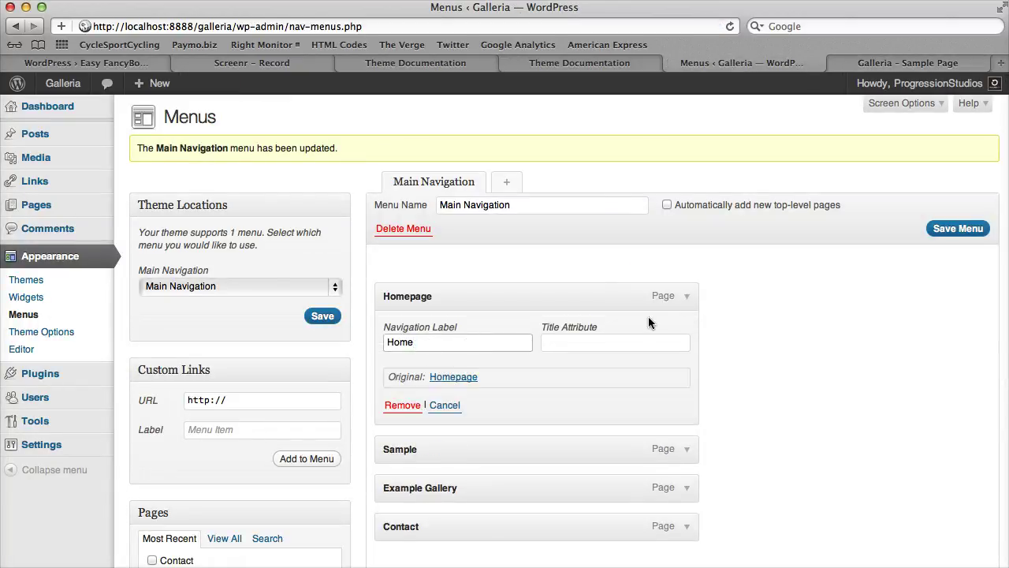
key(super+a)
text(Featured)
click(687, 297)
click(956, 229)
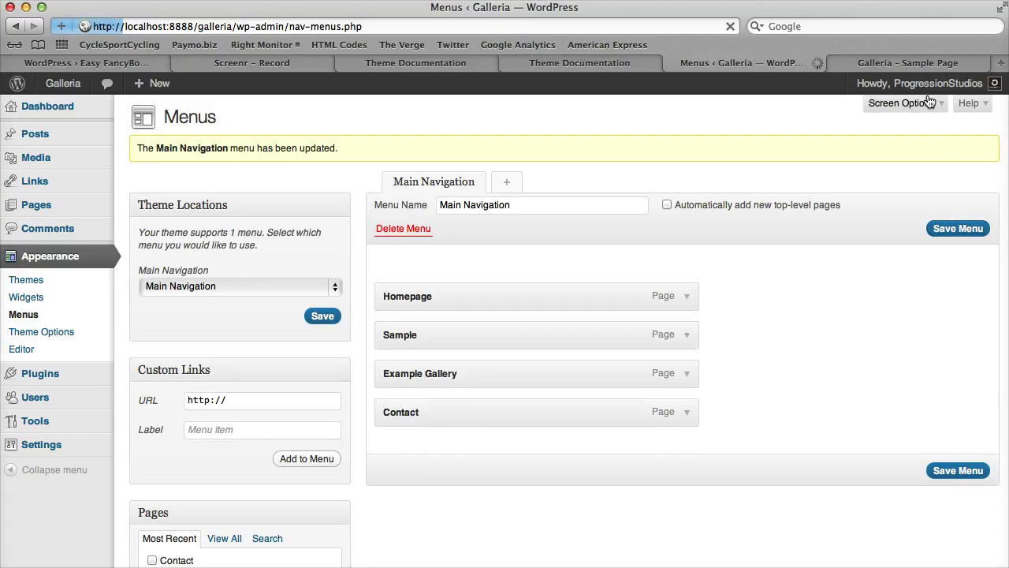
click(915, 63)
click(267, 183)
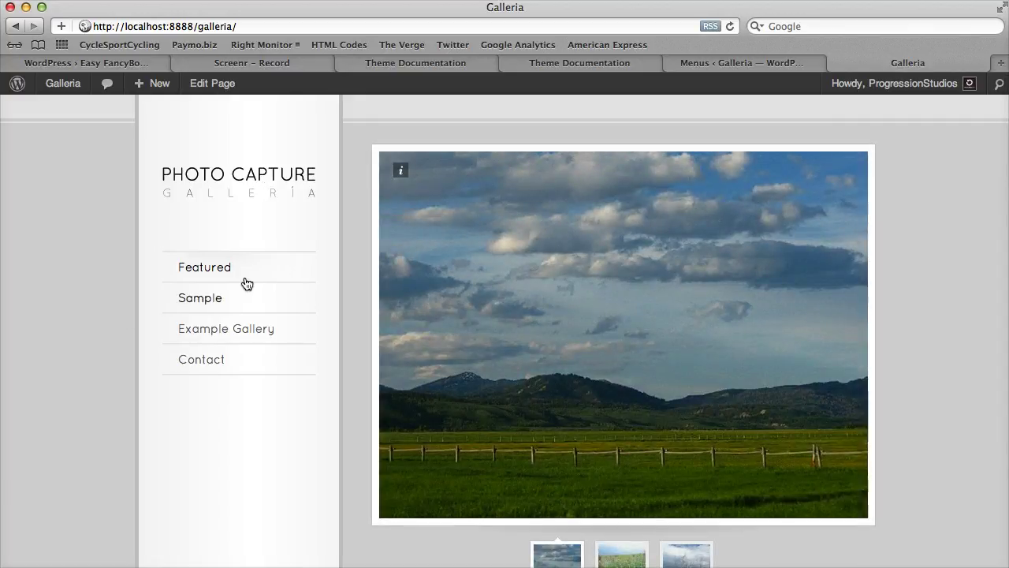
Drag Sample below Example Gallery, indent it one level as a sub-item, and save.
click(757, 69)
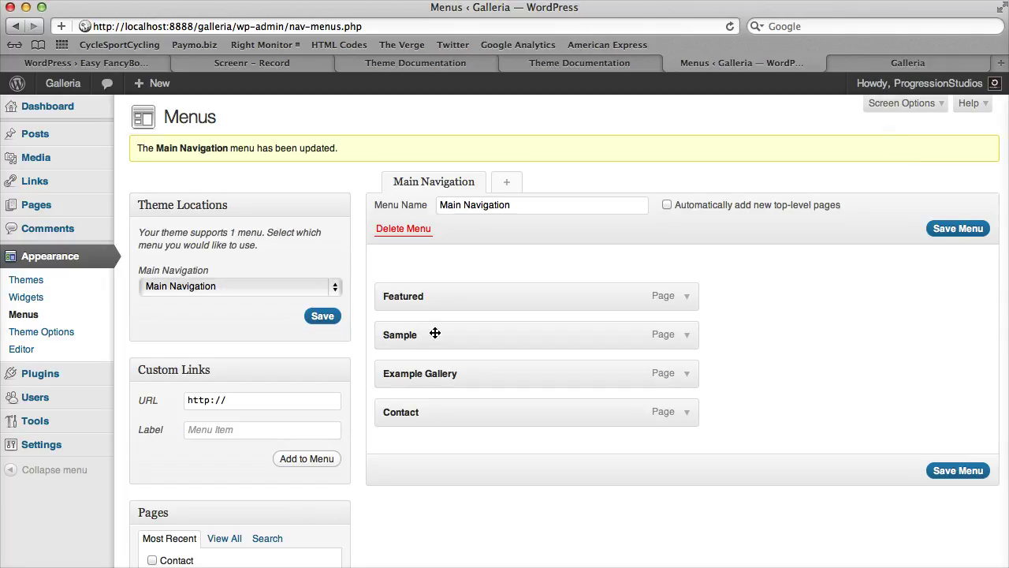
mouse_move(435, 334)
mouse_down()
mouse_move(434, 376)
mouse_move(419, 326)
mouse_up()
drag(407, 336, 419, 372)
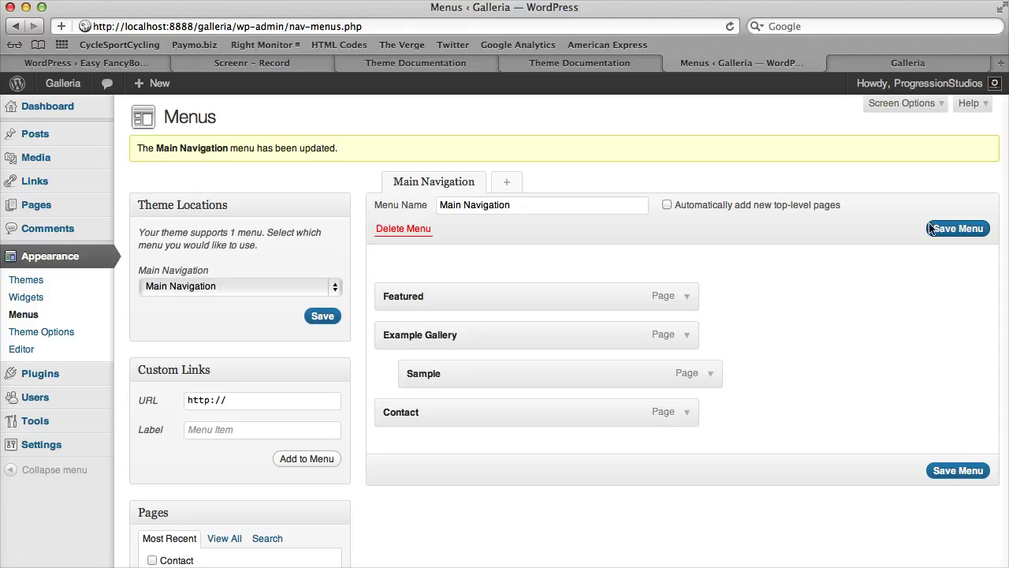
click(961, 229)
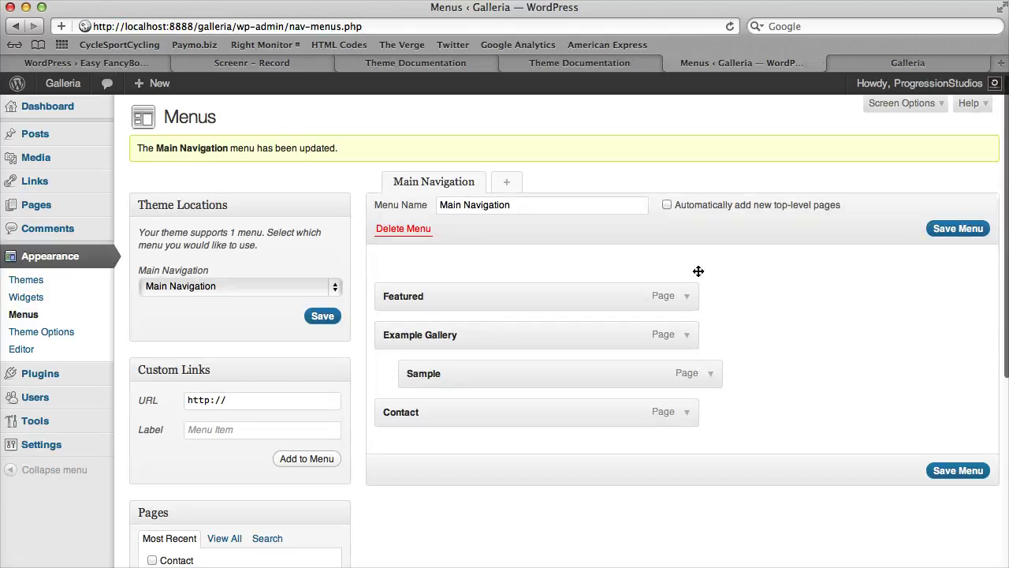
Reload the live Galleria site and open Example Gallery to see Sample nested beneath it.
click(872, 60)
click(733, 26)
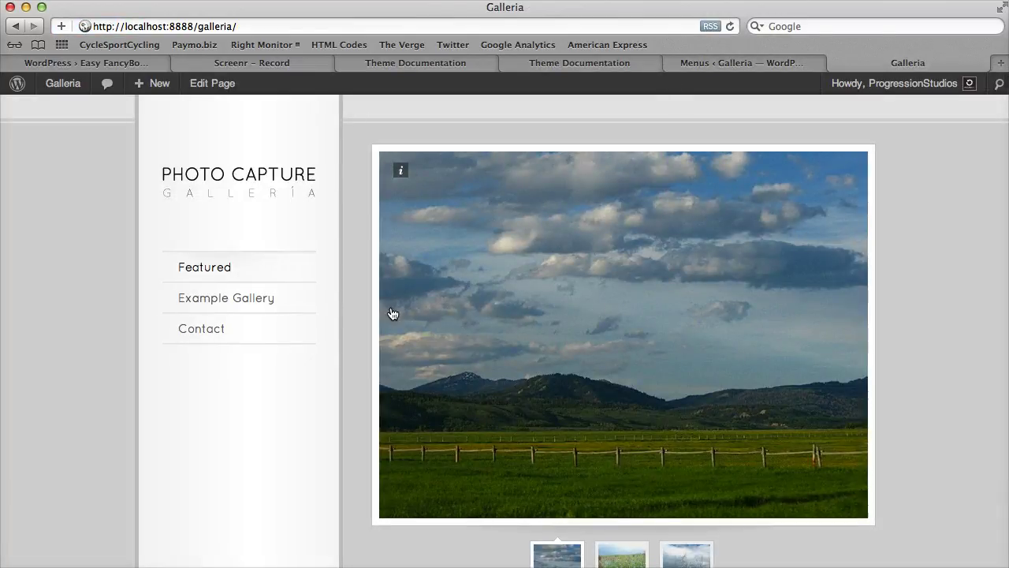
click(270, 302)
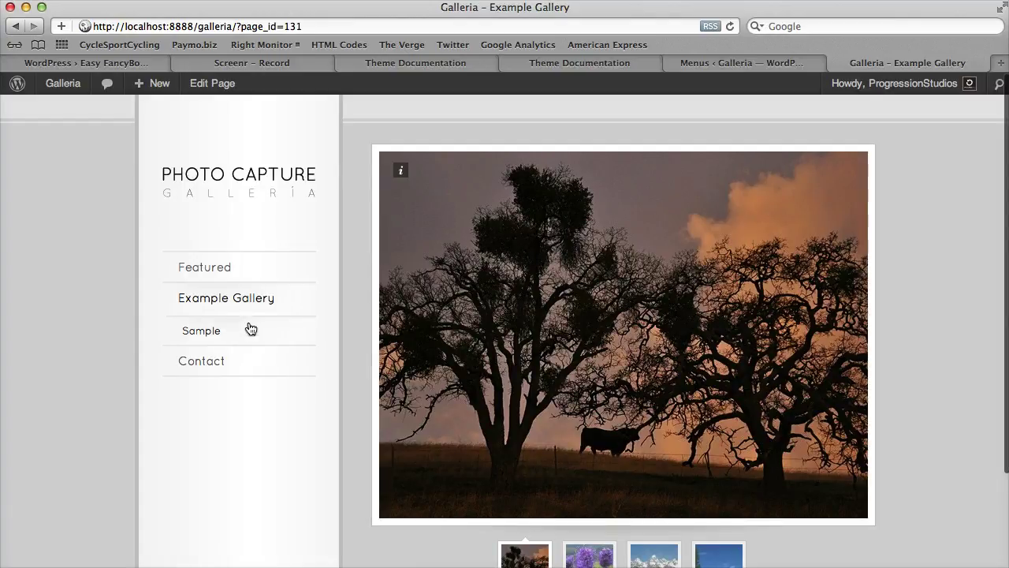
In the menu editor, drag Contact under Example Gallery so it sits beside Sample.
click(773, 69)
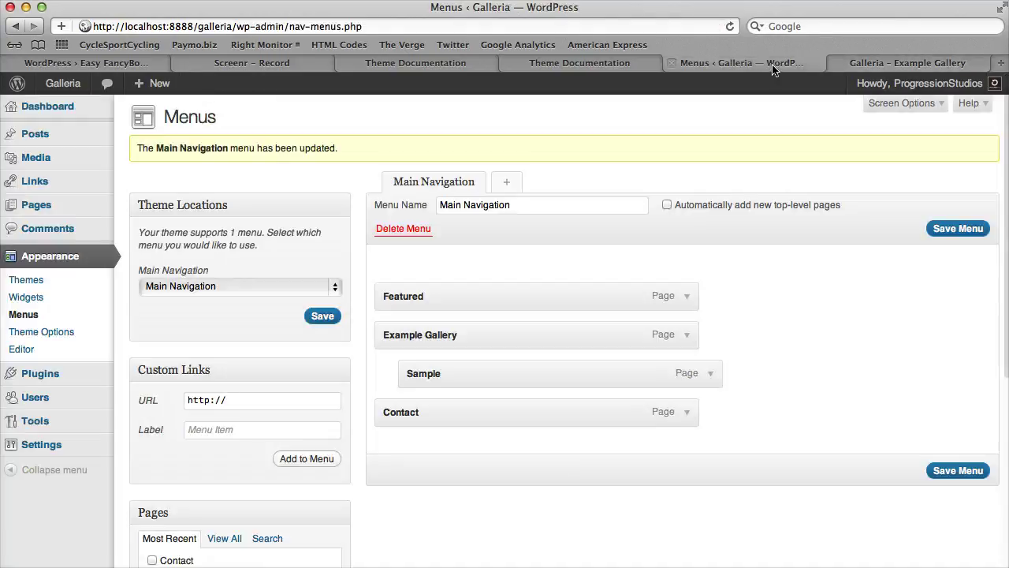
drag(399, 415, 422, 410)
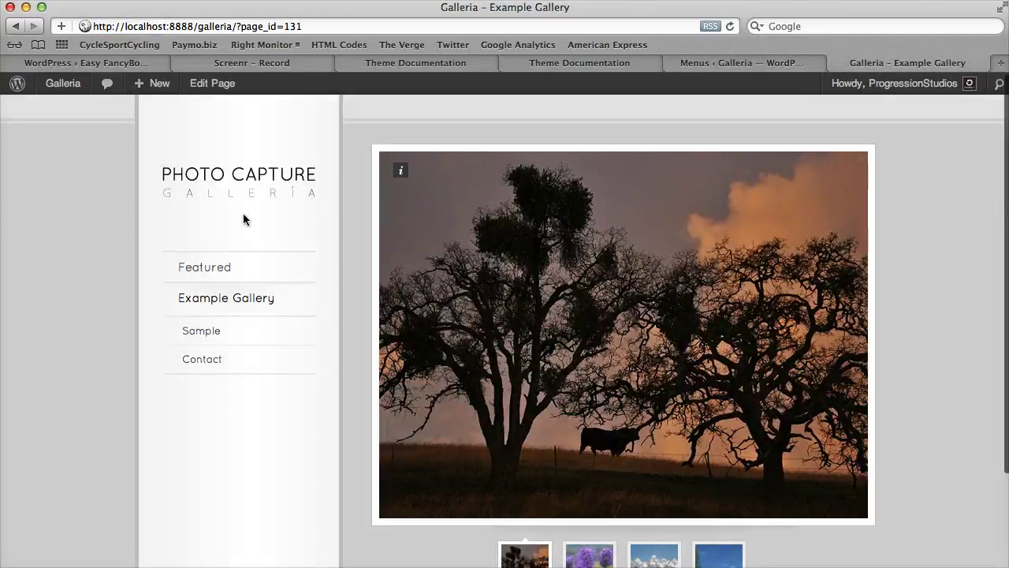
Compare the home page with Example Gallery to confirm the Sample and Contact submenu appears only there.
click(253, 189)
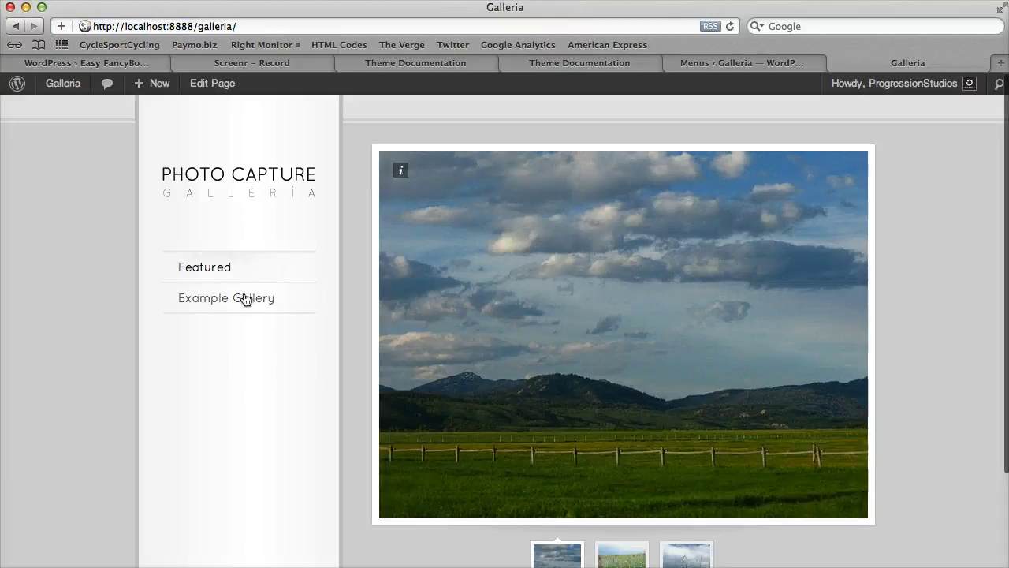
click(244, 305)
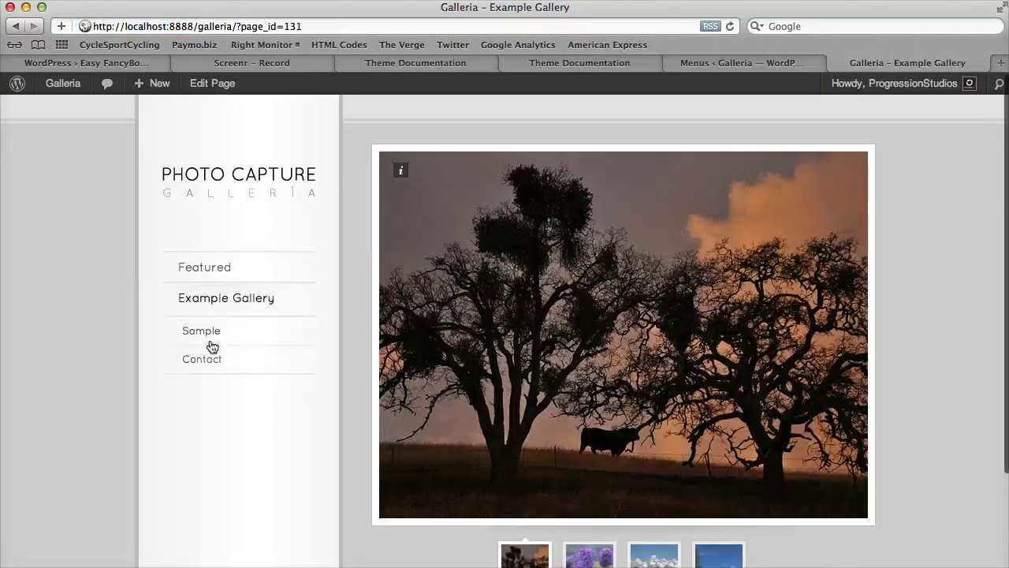
click(265, 185)
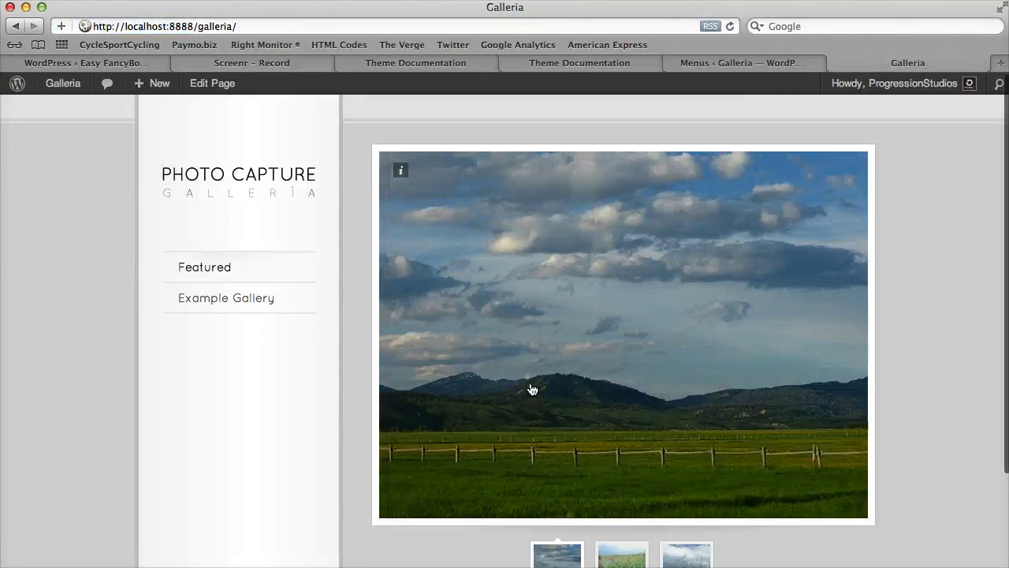
click(226, 306)
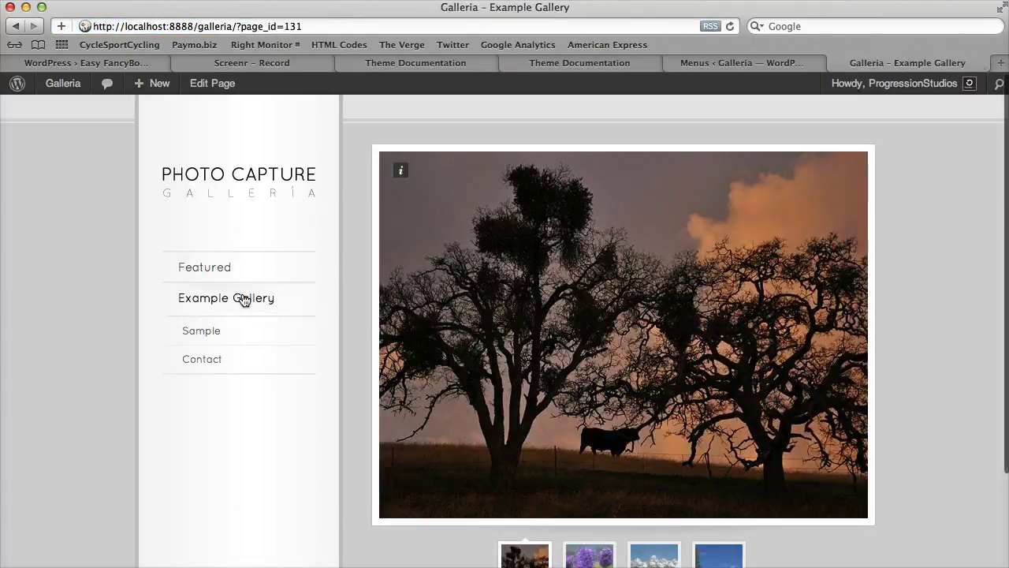
scroll(284, 462, down, 3)
scroll(284, 462, up, 3)
click(737, 63)
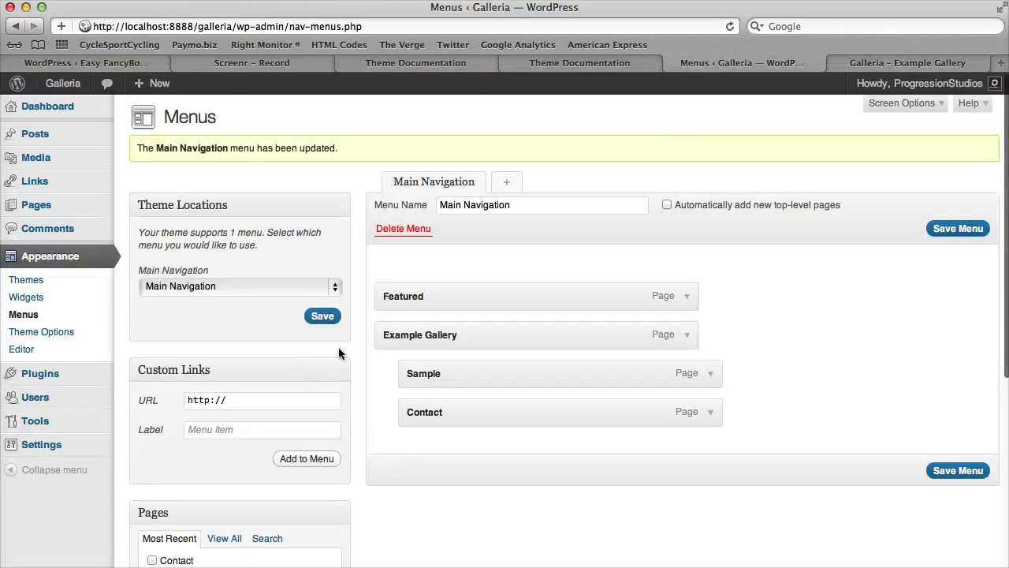